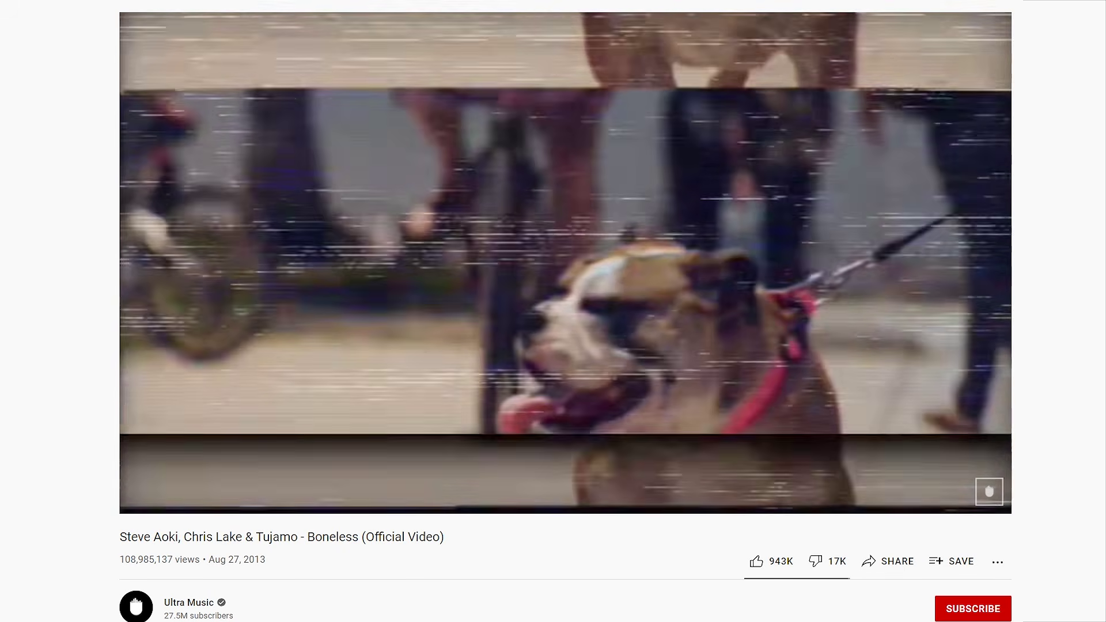
# Step: Watch the Boneless official music video in full screen
pyautogui.press('f')
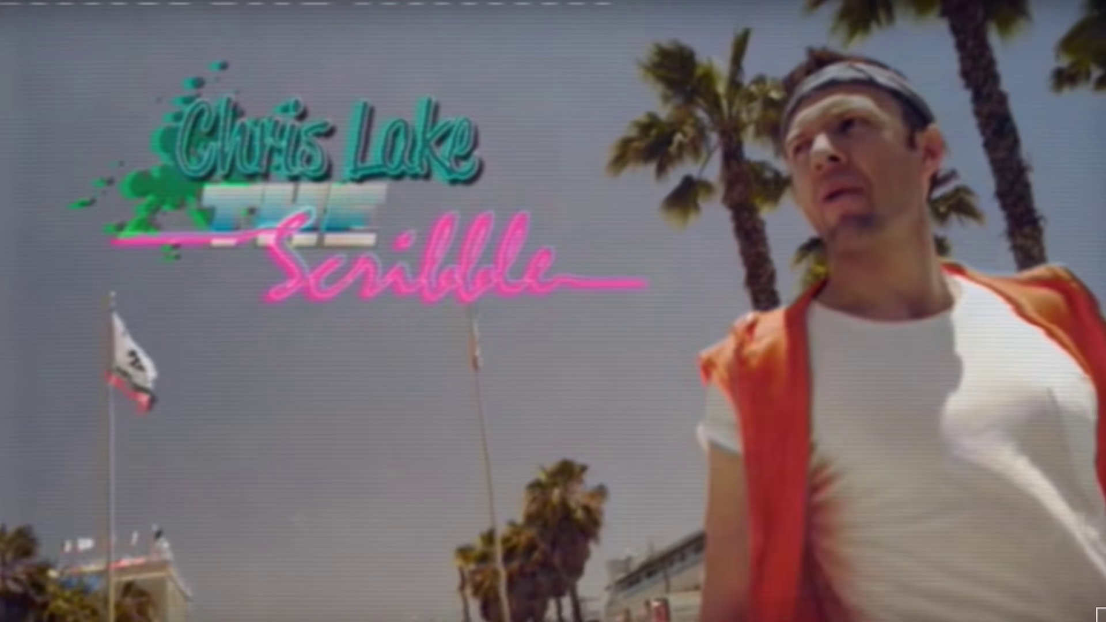
pyautogui.press('f')
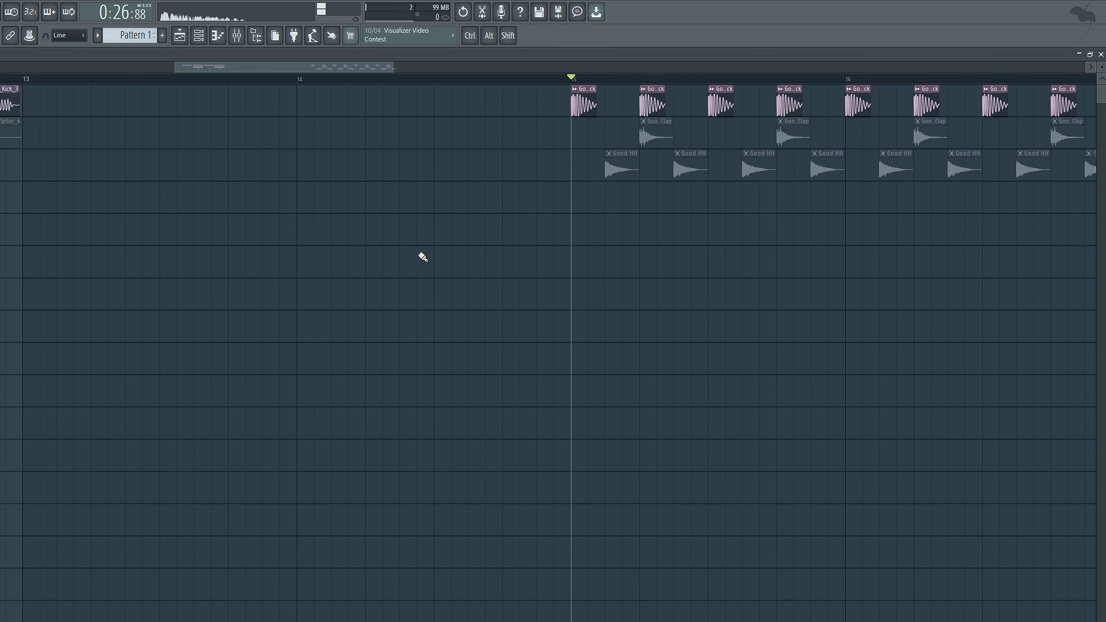
# Step: Play back the two drum loops in the playlist at bars 12 and 15 to compare their kick and hi-hat sounds
pyautogui.hscroll(-3, 190, 193)
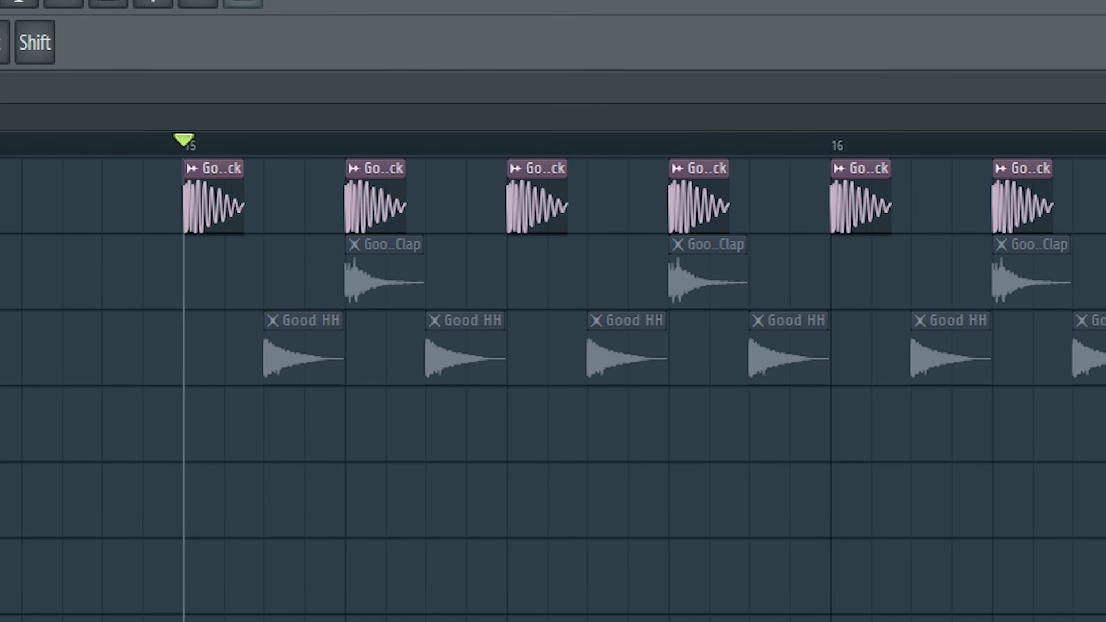
pyautogui.hscroll(-6, 44, 600)
pyautogui.hscroll(6, 44, 600)
pyautogui.press('space')
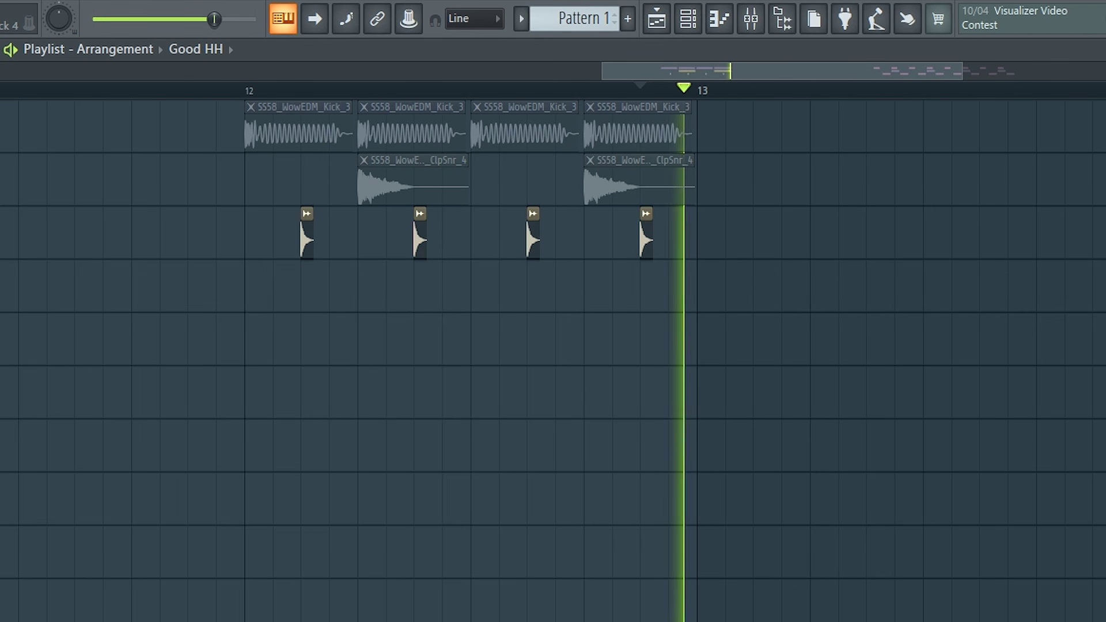
pyautogui.press('space')
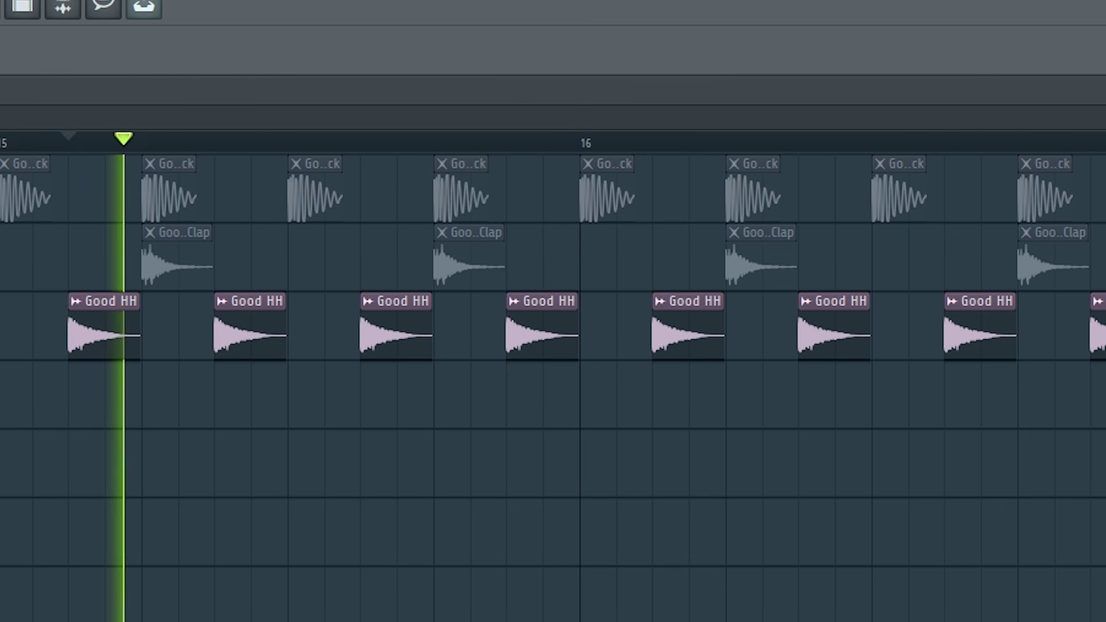
pyautogui.press('space')
pyautogui.press('space')
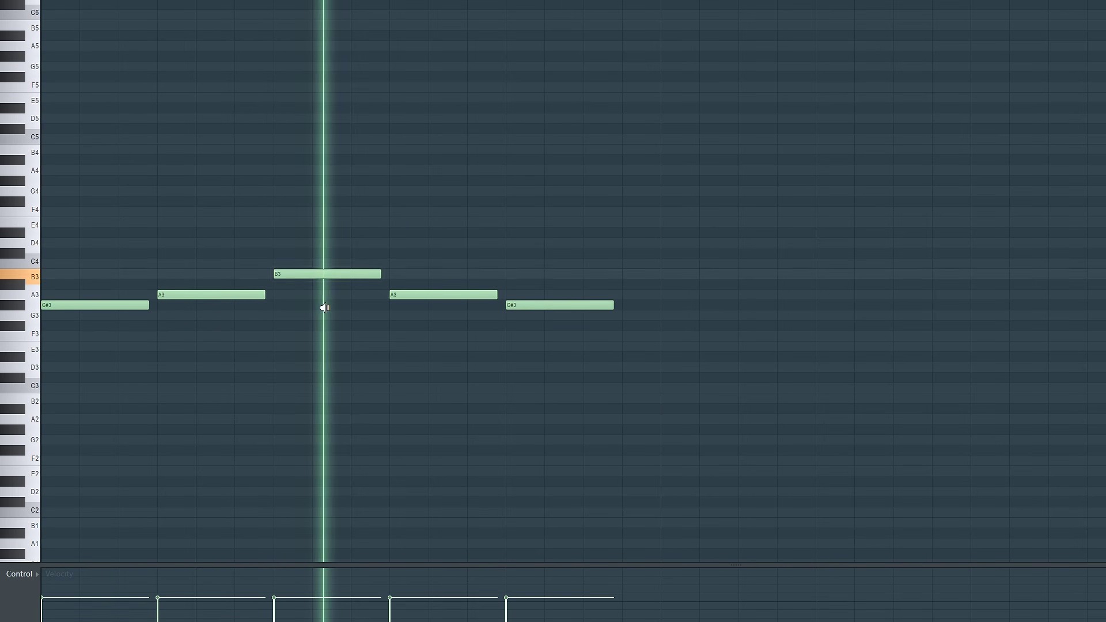
# Step: Listen to the five-note melody in the piano roll and the FISHER - Losing It clip in the playlist
pyautogui.press('space')
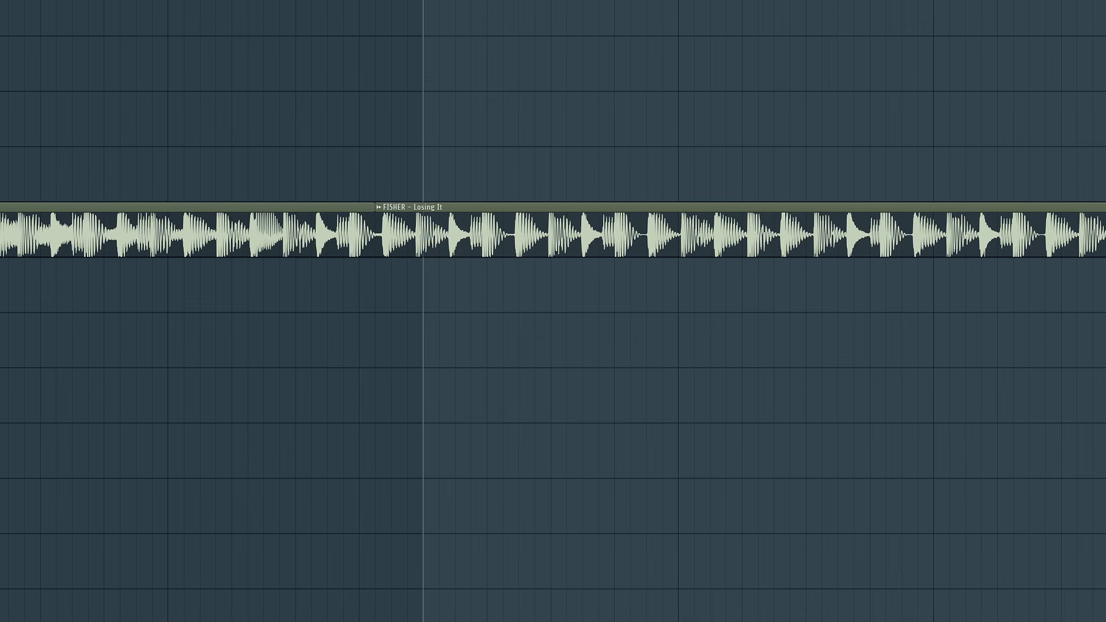
pyautogui.rightClick(852, 252)
pyautogui.rightClick(682, 219)
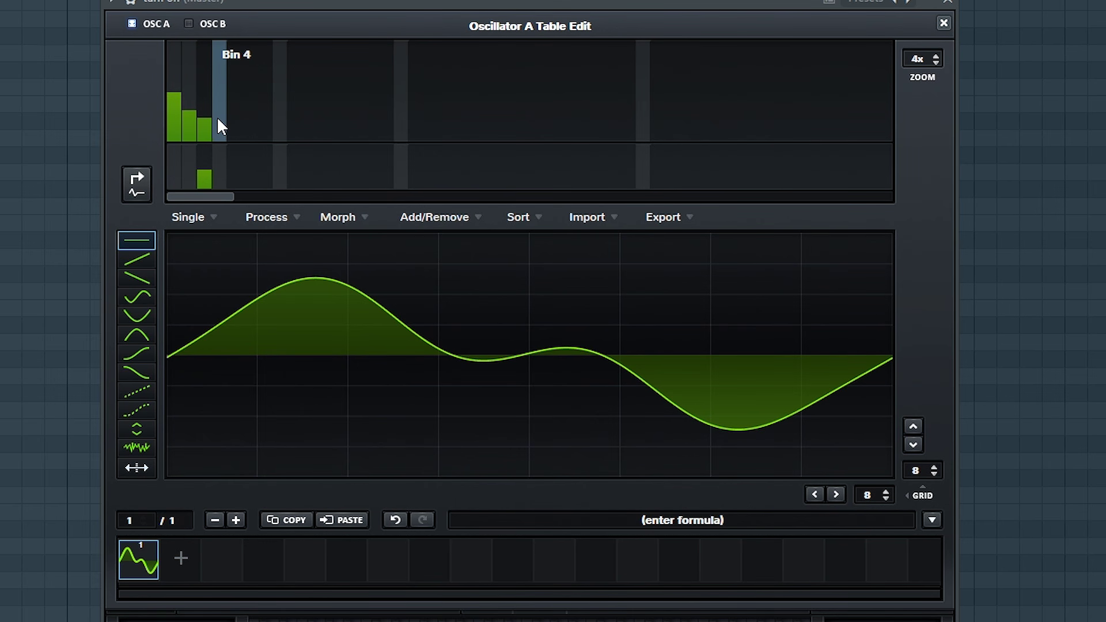
# Step: Close Oscillator A's wavetable editor and enable the Distortion and EQ effects for the BS Turn On The Darkness patch
pyautogui.click(943, 23)
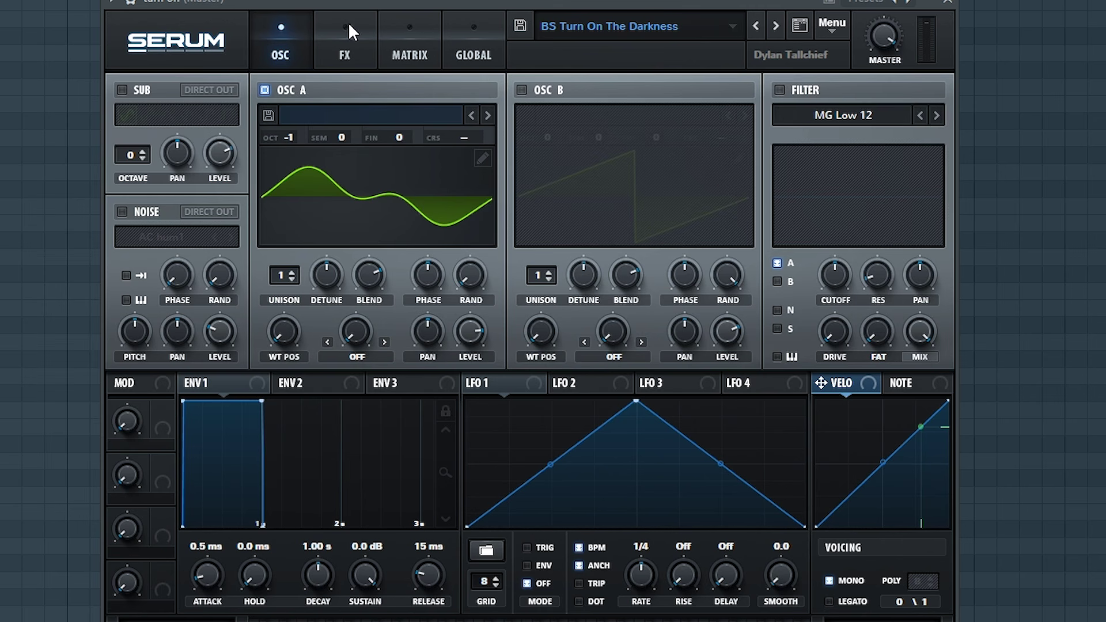
pyautogui.click(346, 29)
pyautogui.click(128, 150)
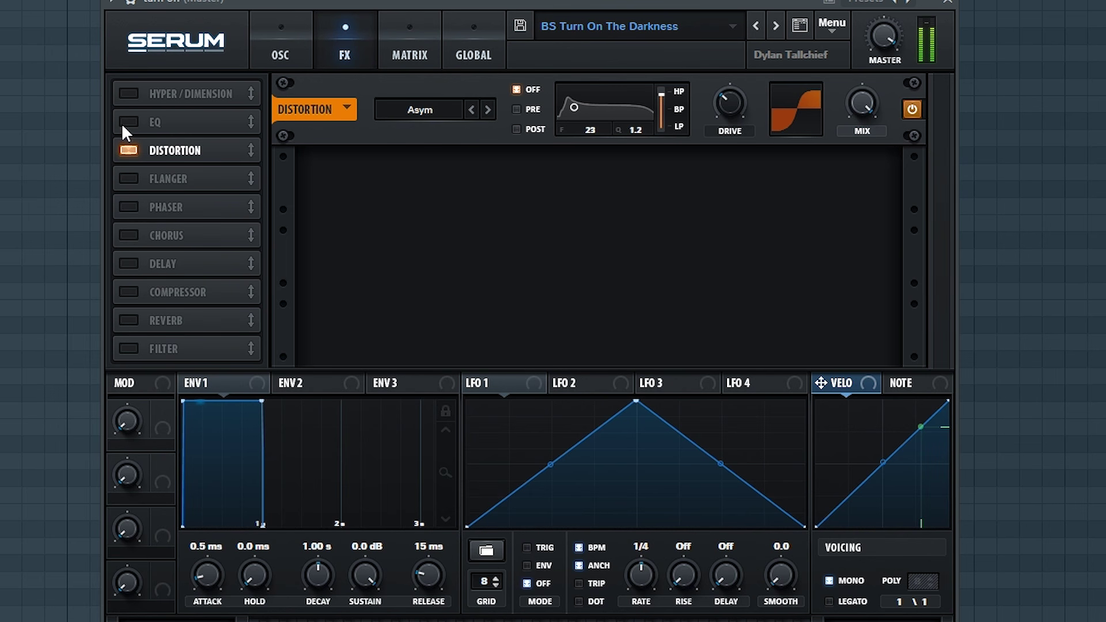
pyautogui.click(127, 122)
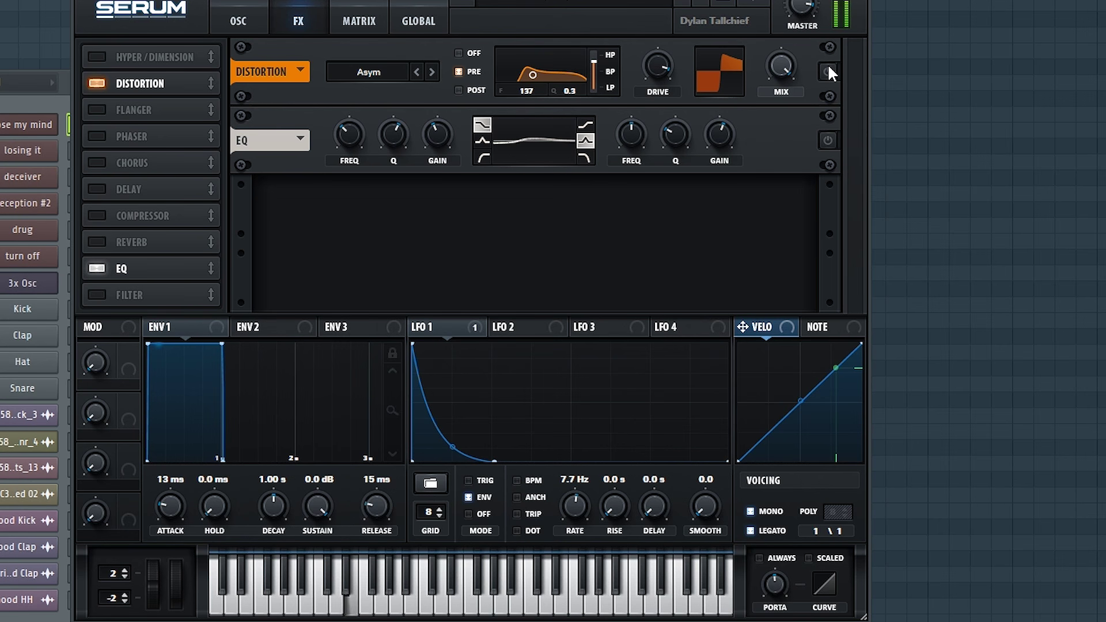
# Step: Turn off the Asym distortion in the bass patch, and raise Oscillator A's wavetable position in the BS Finding It patch
pyautogui.click(828, 69)
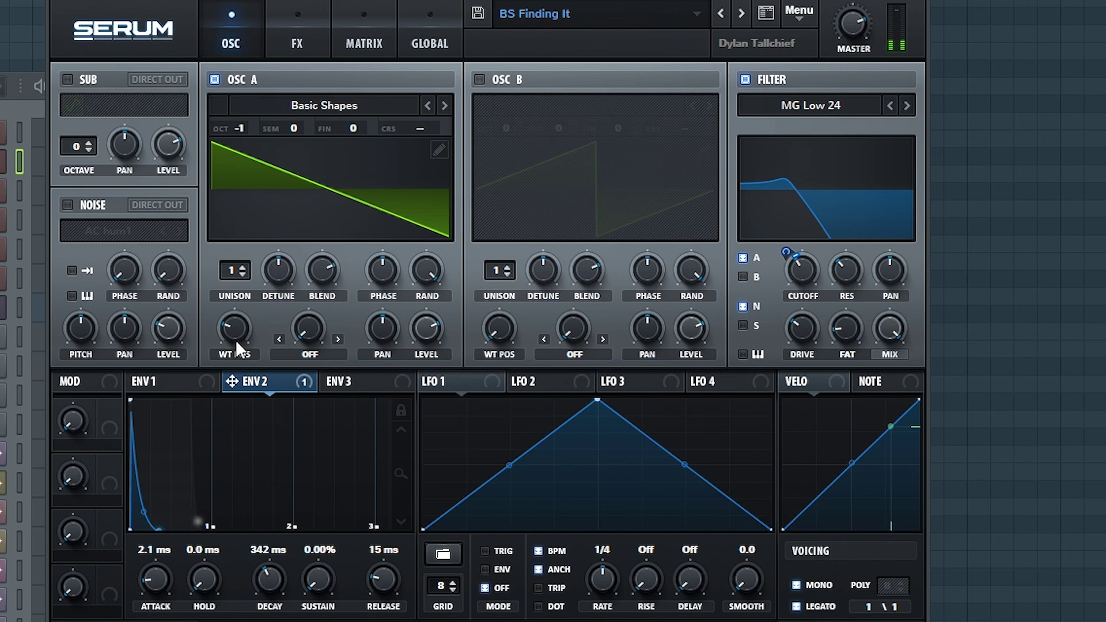
pyautogui.moveTo(236, 340); pyautogui.dragTo(254, 289)
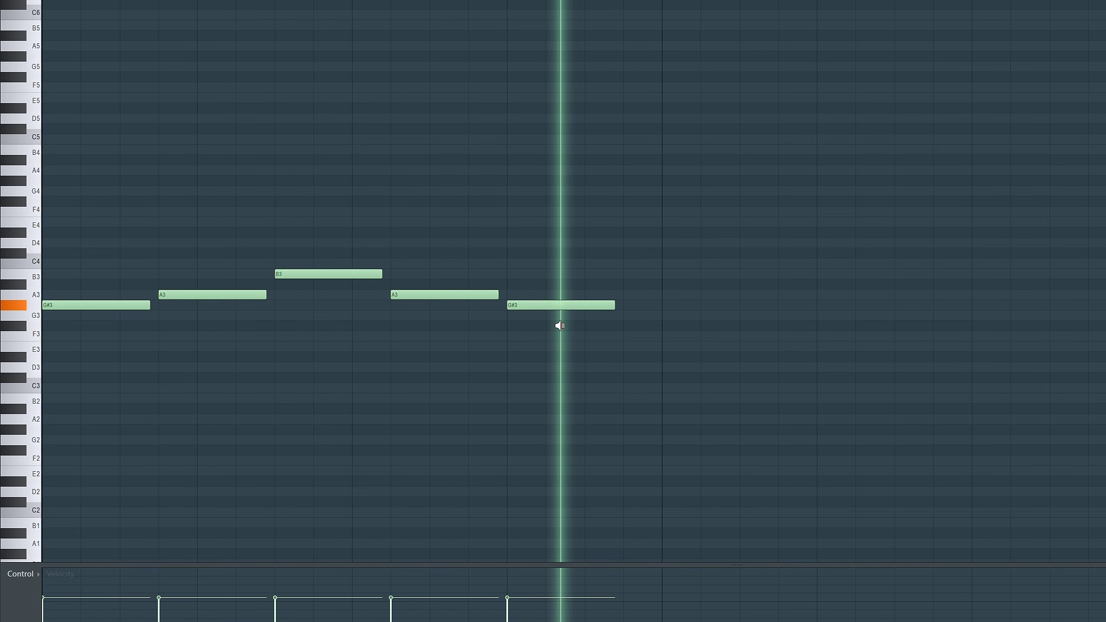
# Step: Scrub through the five-note melody of G#3, A3 and B3 in the piano roll to hear it
pyautogui.press('space')
pyautogui.press('y')
pyautogui.moveTo(565, 330)
pyautogui.mouseDown()
pyautogui.moveTo(321, 306)
pyautogui.moveTo(154, 316)
pyautogui.moveTo(417, 311)
pyautogui.moveTo(560, 326)
pyautogui.moveTo(324, 306)
pyautogui.moveTo(215, 315)
pyautogui.moveTo(395, 311)
pyautogui.mouseUp()
pyautogui.press('p')
pyautogui.press('y')
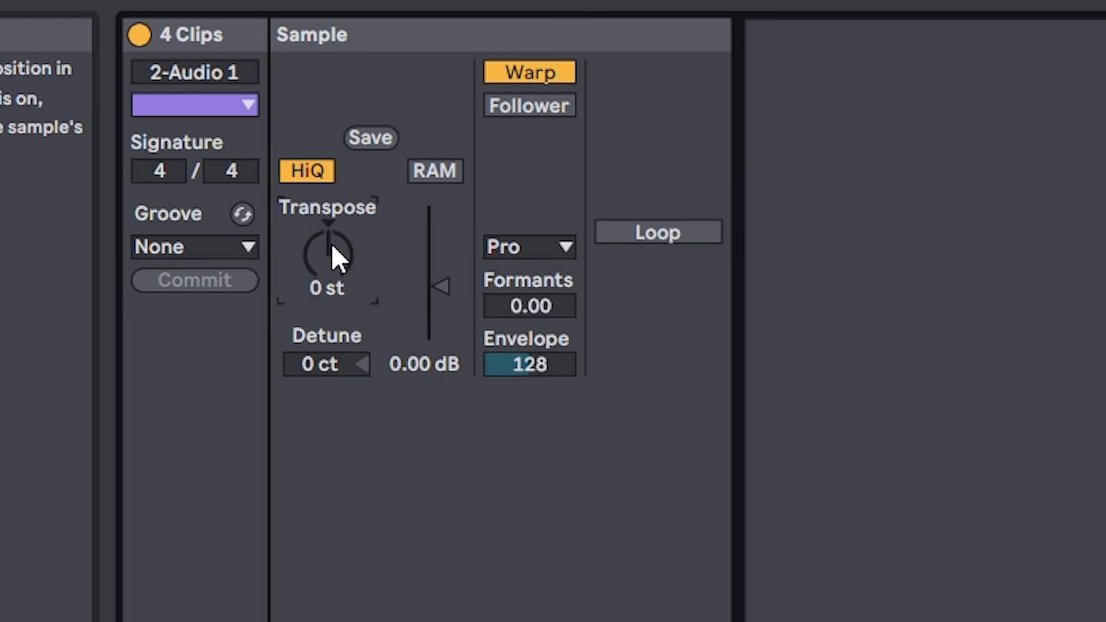
# Step: Switch to Ableton Live, adjust the transposition of the four selected audio clips and toggle the Auto Pan effect on the vocal group
pyautogui.moveTo(333, 246); pyautogui.dragTo(363, 245)
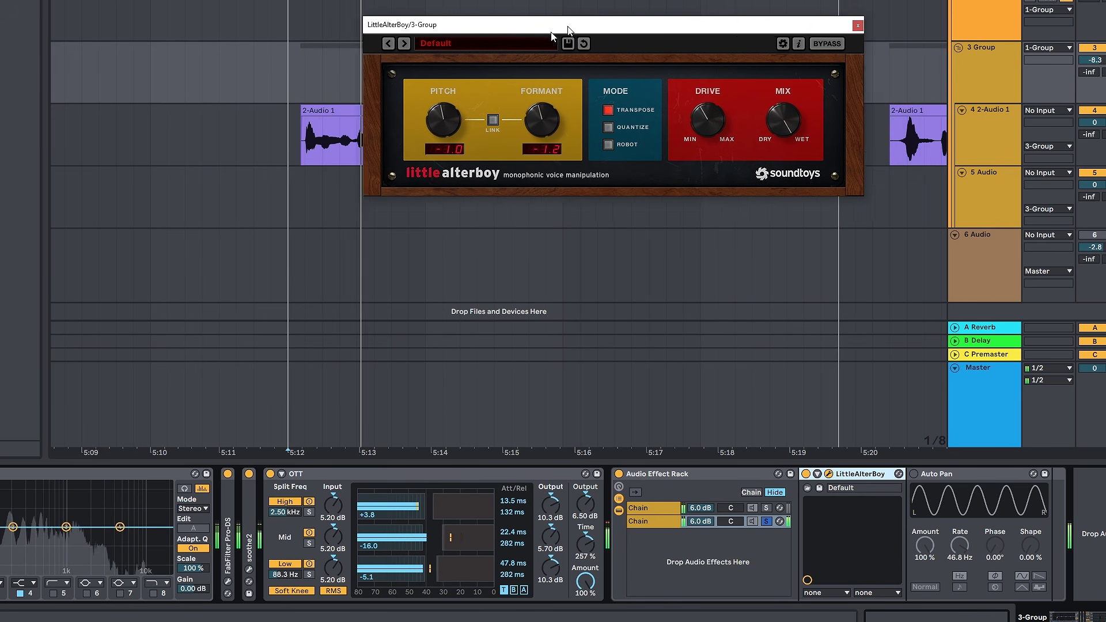
pyautogui.moveTo(568, 30); pyautogui.dragTo(632, 82)
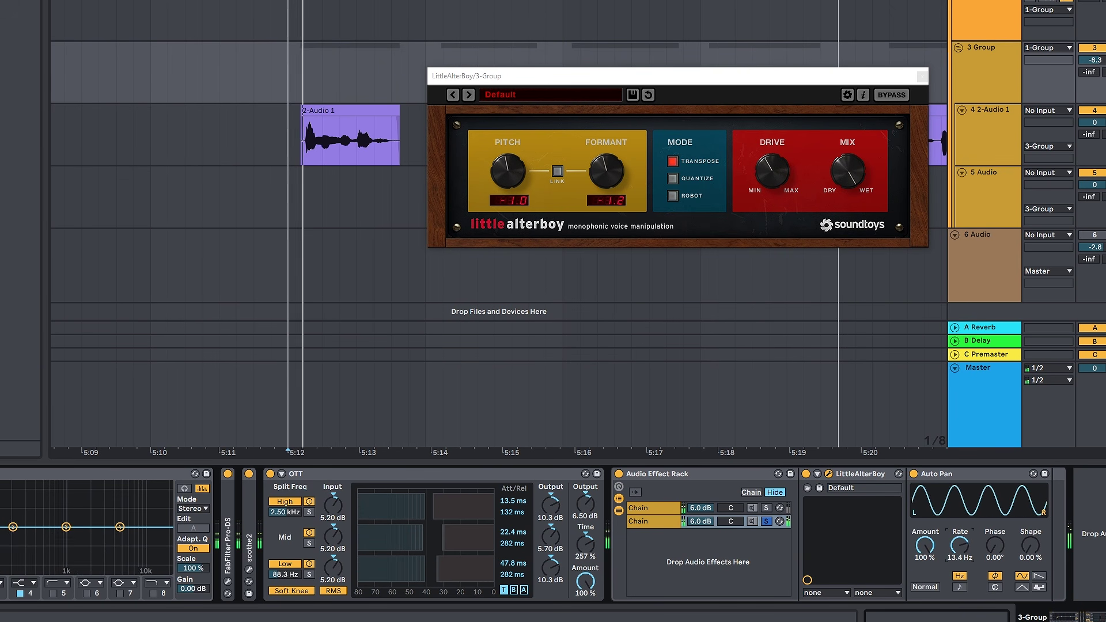
pyautogui.press('0')
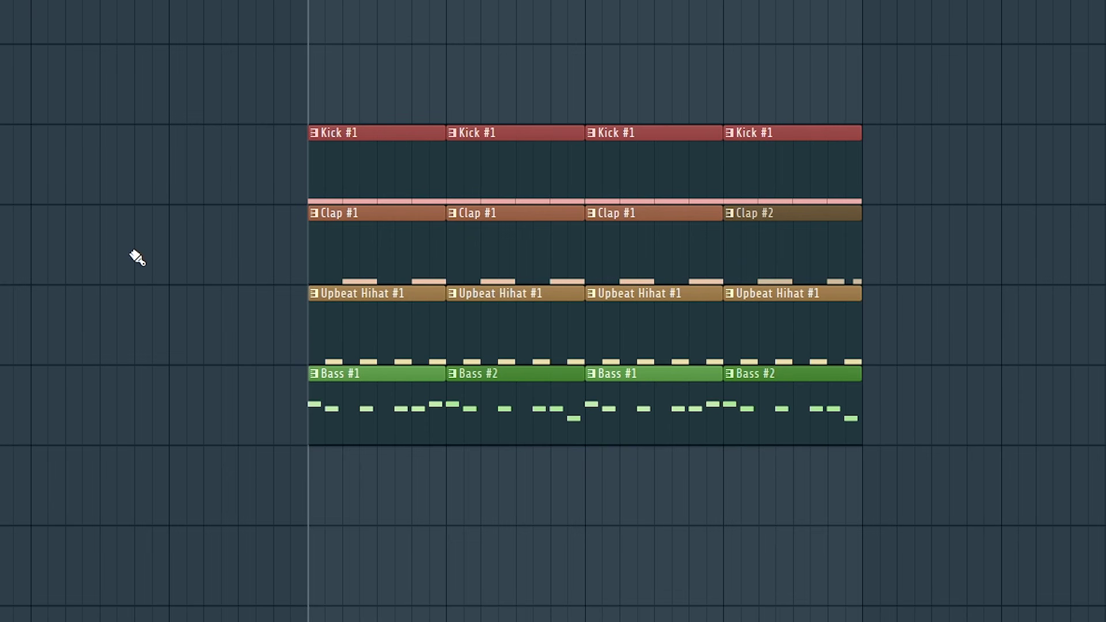
# Step: Switch to FL Studio and play the four-bar loop of kick, clap, upbeat hi-hat and bass patterns
pyautogui.press('t')
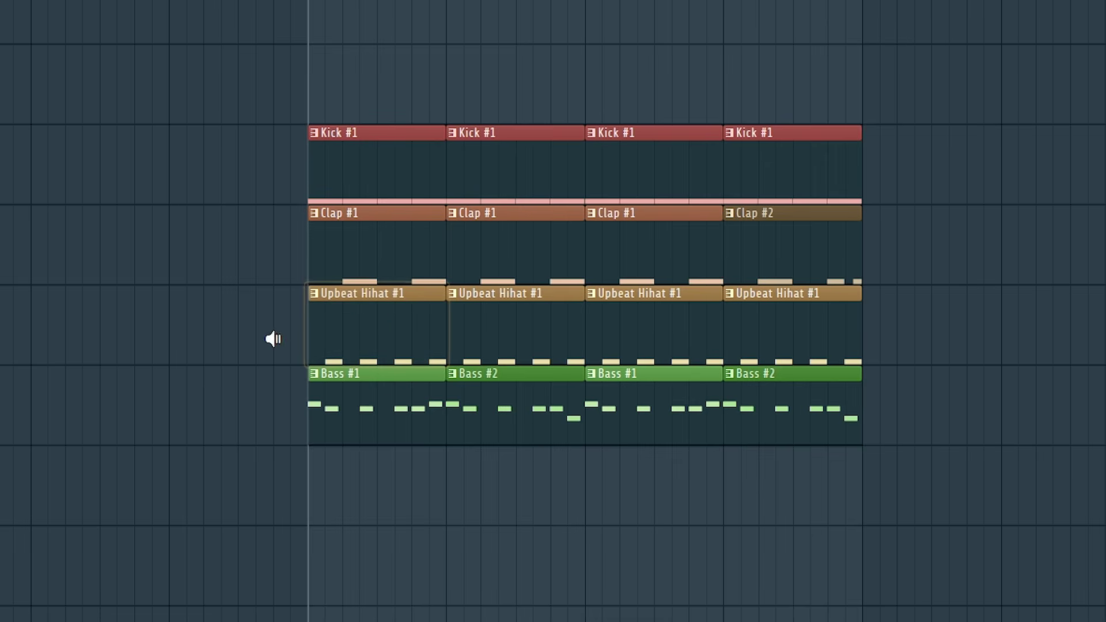
pyautogui.press('space')
pyautogui.press('l')
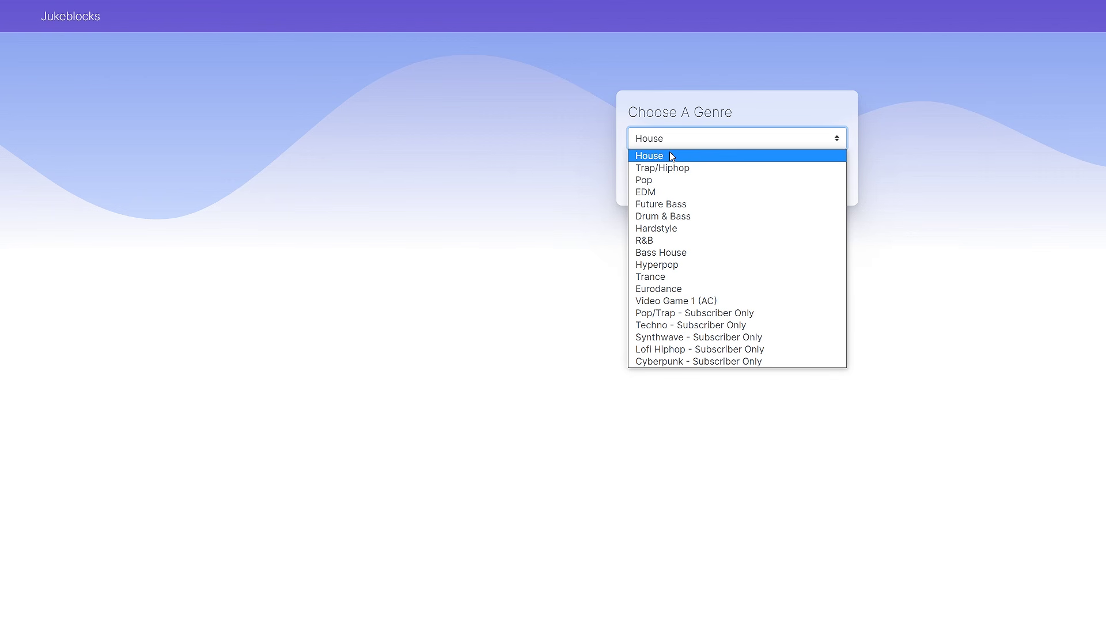
# Step: Switch to the Jukeblocks website and choose House as the genre
pyautogui.click(671, 155)
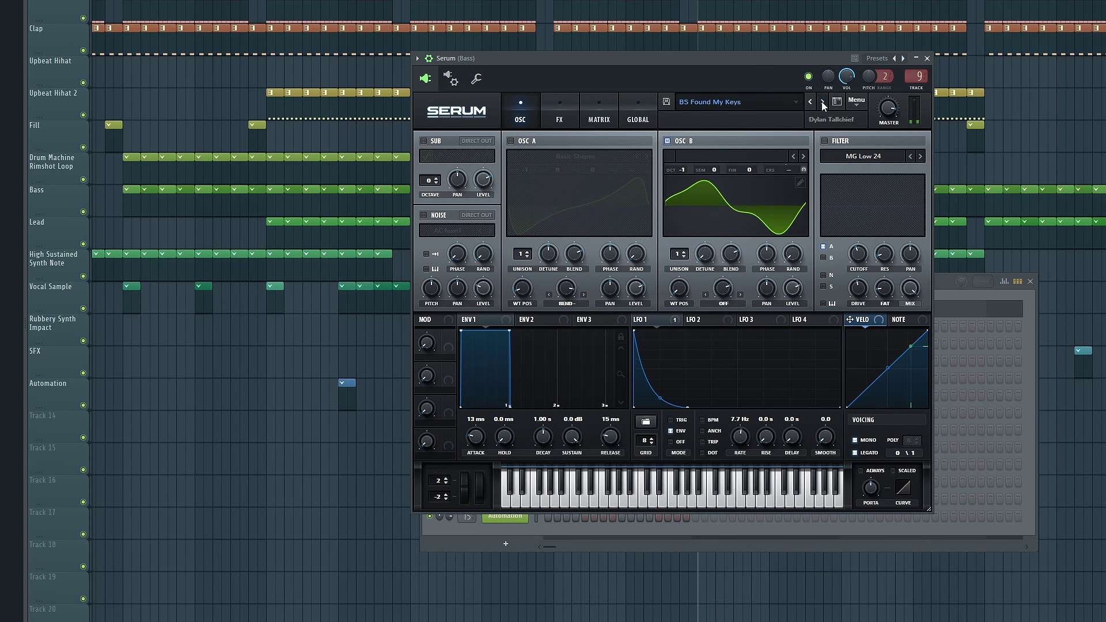
# Step: Audition successive Serum bass presets from BS Found My Keys onward, including BS Hershey and BS Never
pyautogui.click(821, 102)
pyautogui.click(821, 101)
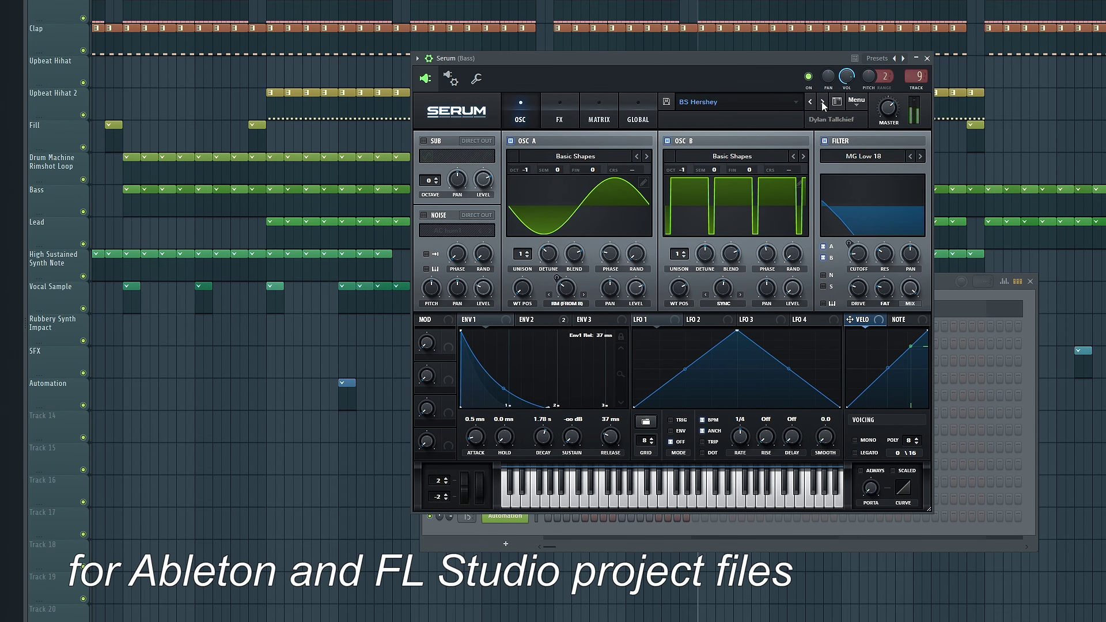
pyautogui.click(822, 101)
pyautogui.click(821, 101)
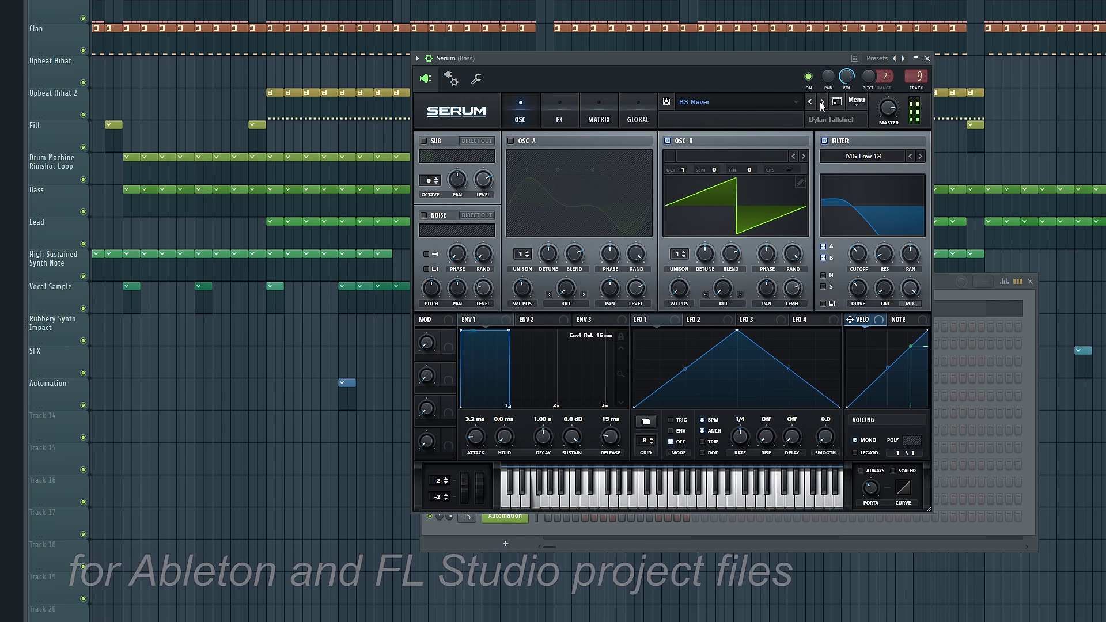
pyautogui.click(821, 102)
pyautogui.click(821, 102)
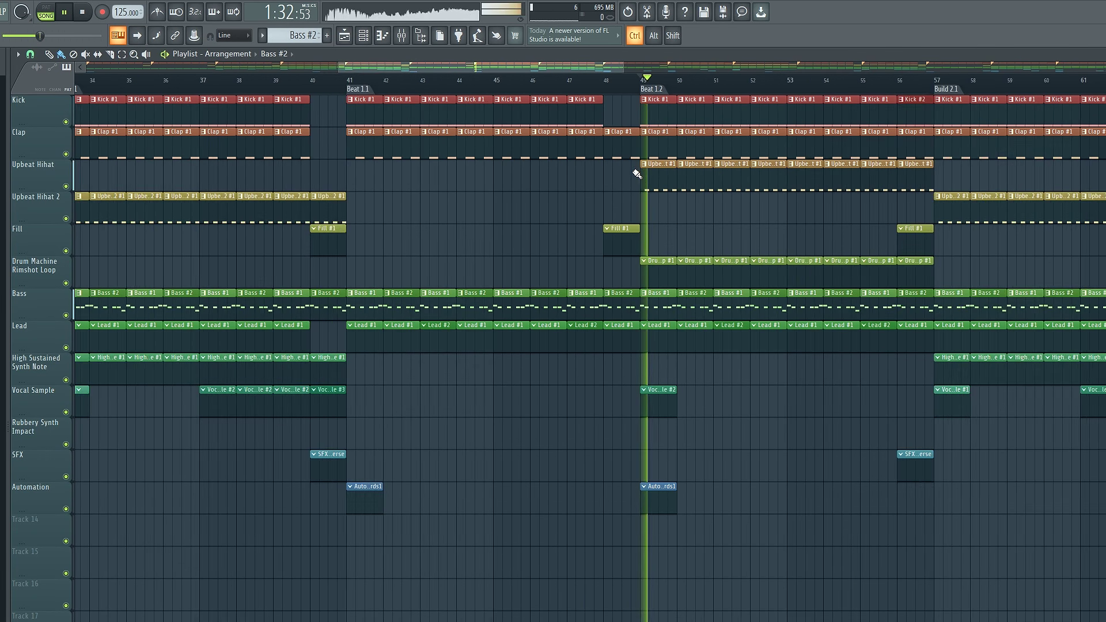
# Step: Load the ChrisLake AllNightAlone Kick sample into the kick channel and play the arrangement
pyautogui.click(478, 412)
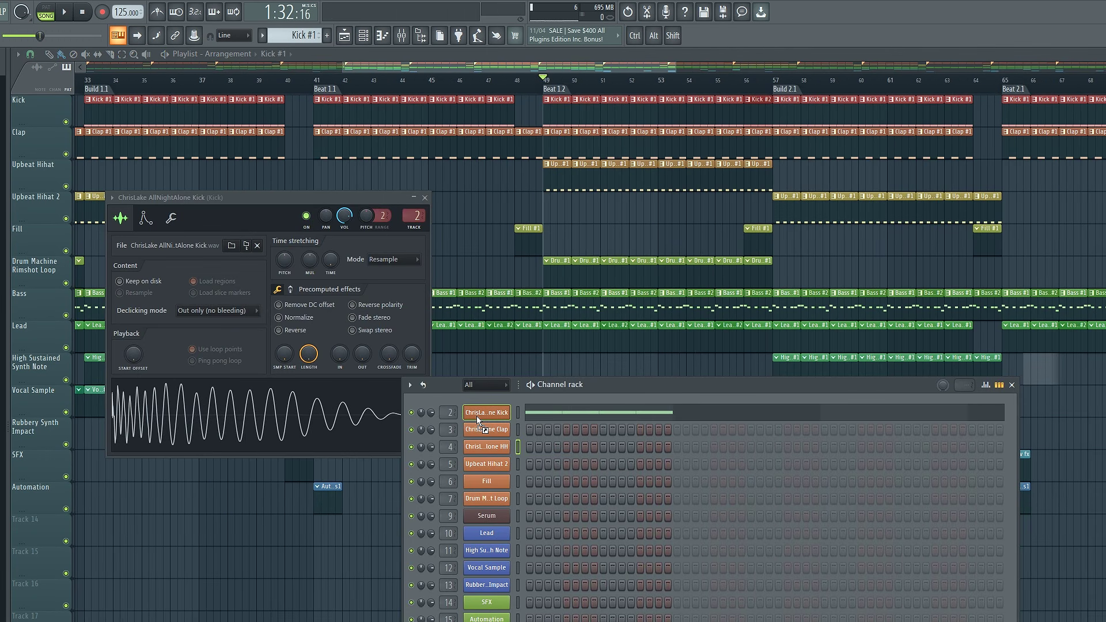
pyautogui.moveTo(476, 416); pyautogui.dragTo(481, 419)
pyautogui.press('space')
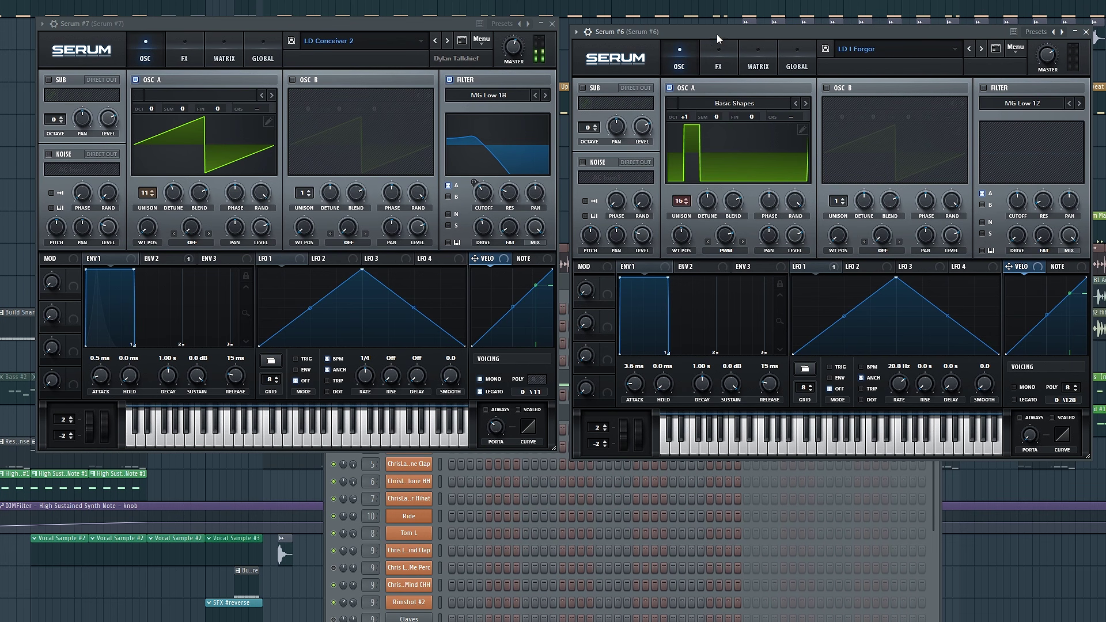
# Step: Show the effects pages of the LD Conceiver 2 and LD I Forgor patches in Serum
pyautogui.click(184, 57)
pyautogui.click(718, 63)
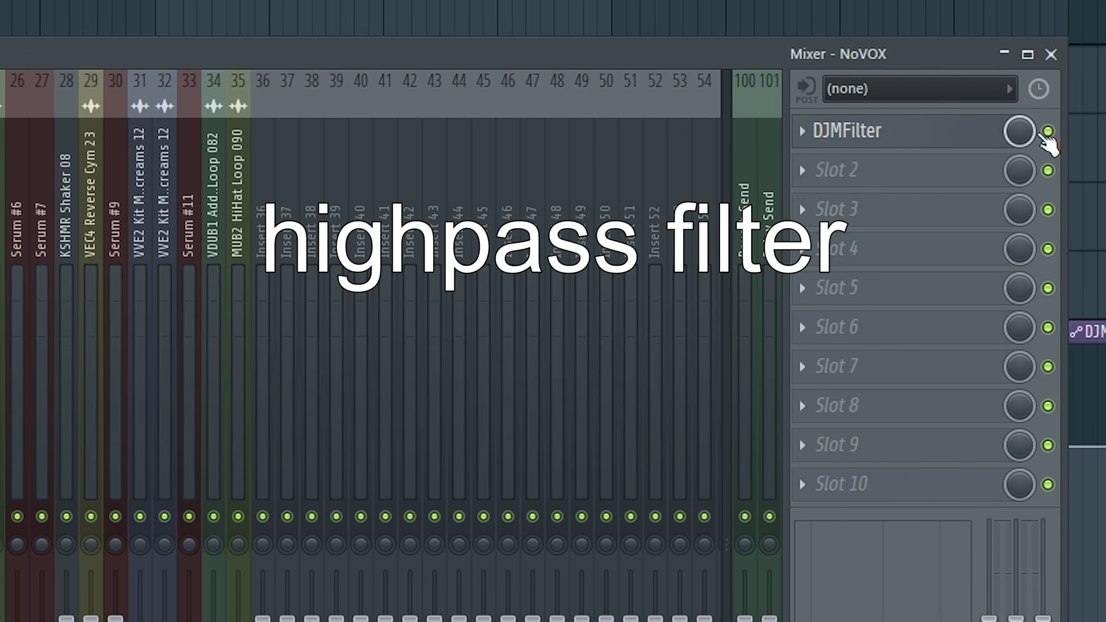
# Step: Open the DJMFilter on the NoVOX mixer track and turn off Fruity Reeverb 2 on the Premaster track
pyautogui.click(898, 143)
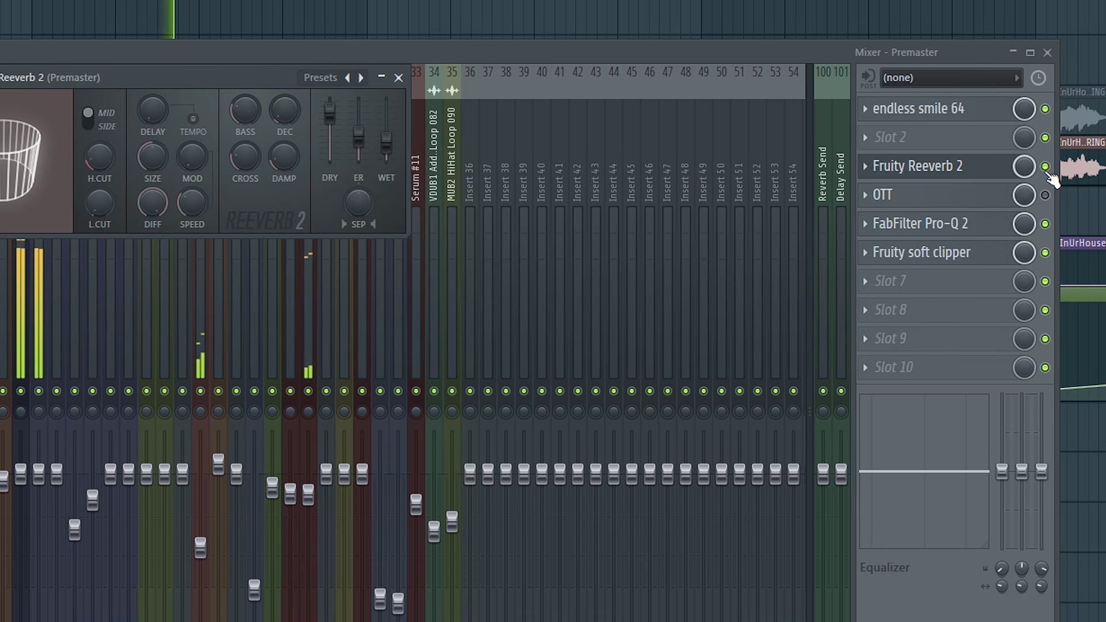
pyautogui.click(1045, 167)
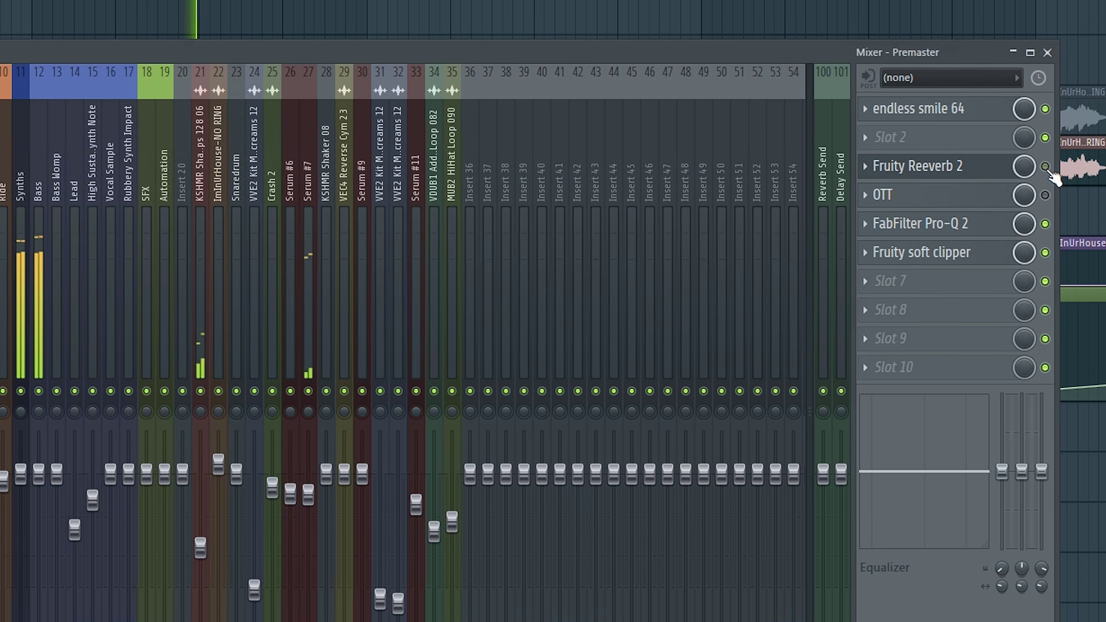
pyautogui.press('F9')
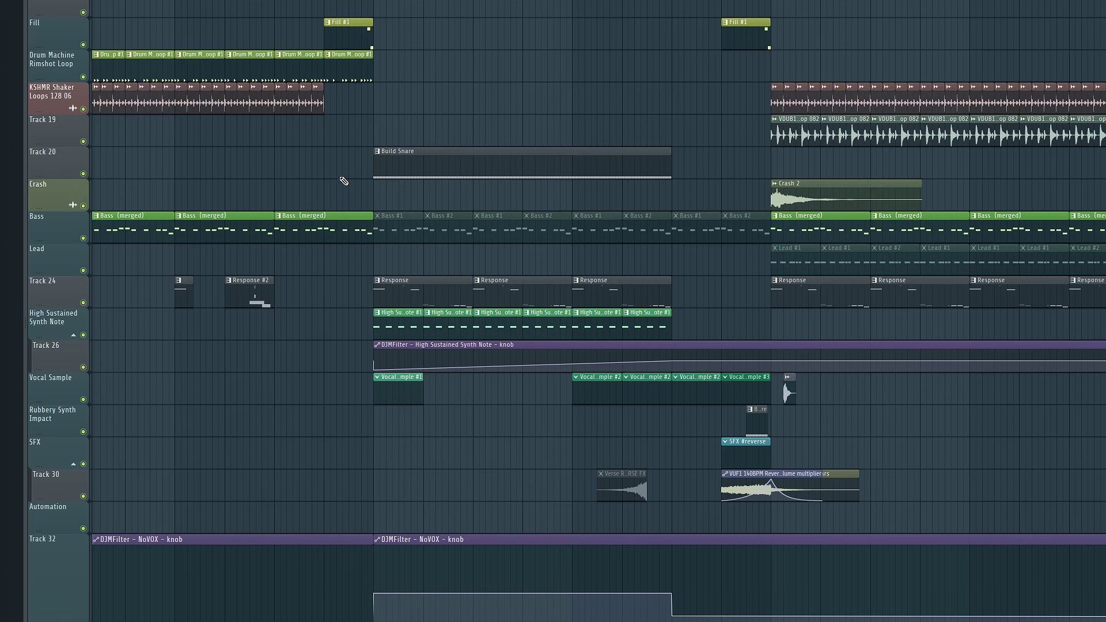
# Step: Solo the Build Snare clip on Track 20 to hear it, stop playback and unsolo the clip
pyautogui.press('t')
pyautogui.keyDown('shift'); pyautogui.click(429, 161); pyautogui.keyUp('shift')
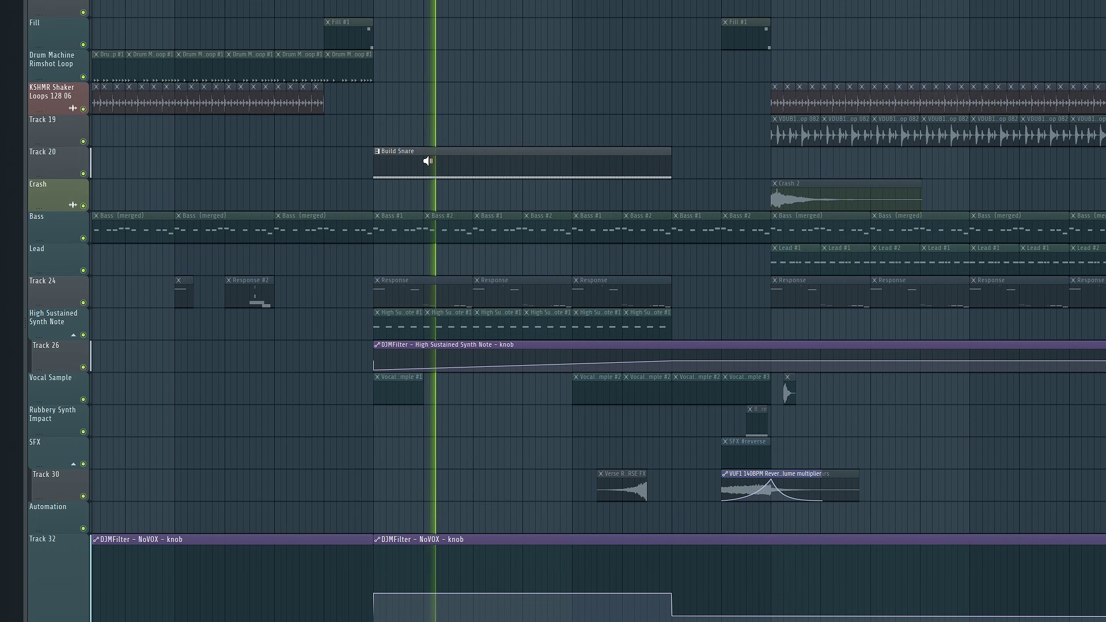
pyautogui.press('space')
pyautogui.keyDown('shift'); pyautogui.click(428, 160); pyautogui.keyUp('shift')
pyautogui.press('p')
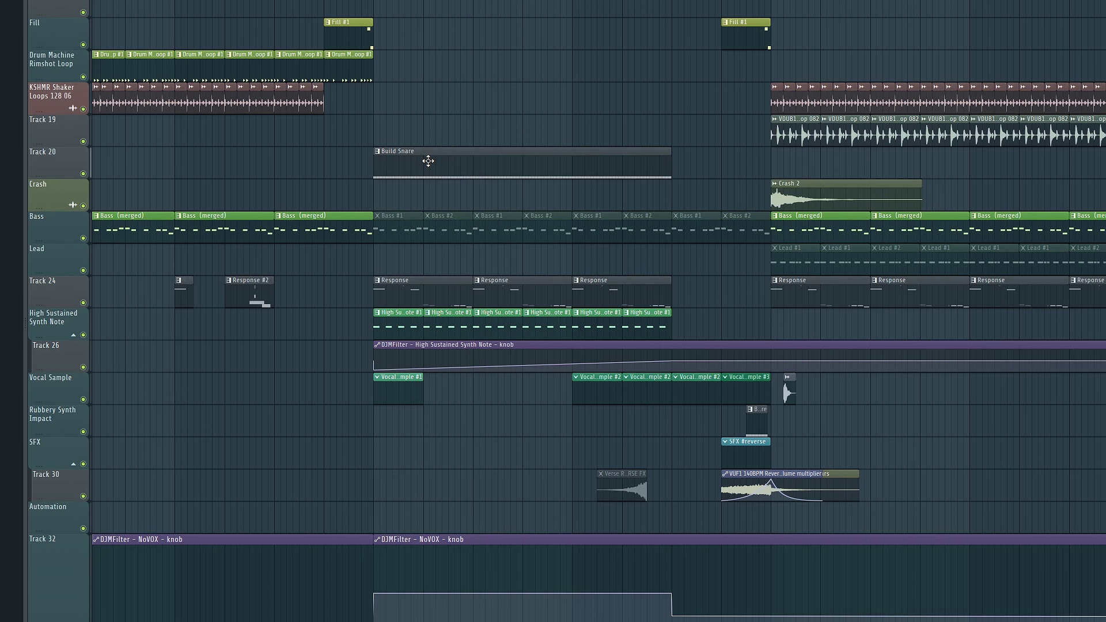
# Step: Bypass the effects chain of the VVE2 Kit sample on mixer track 31
pyautogui.press('F9')
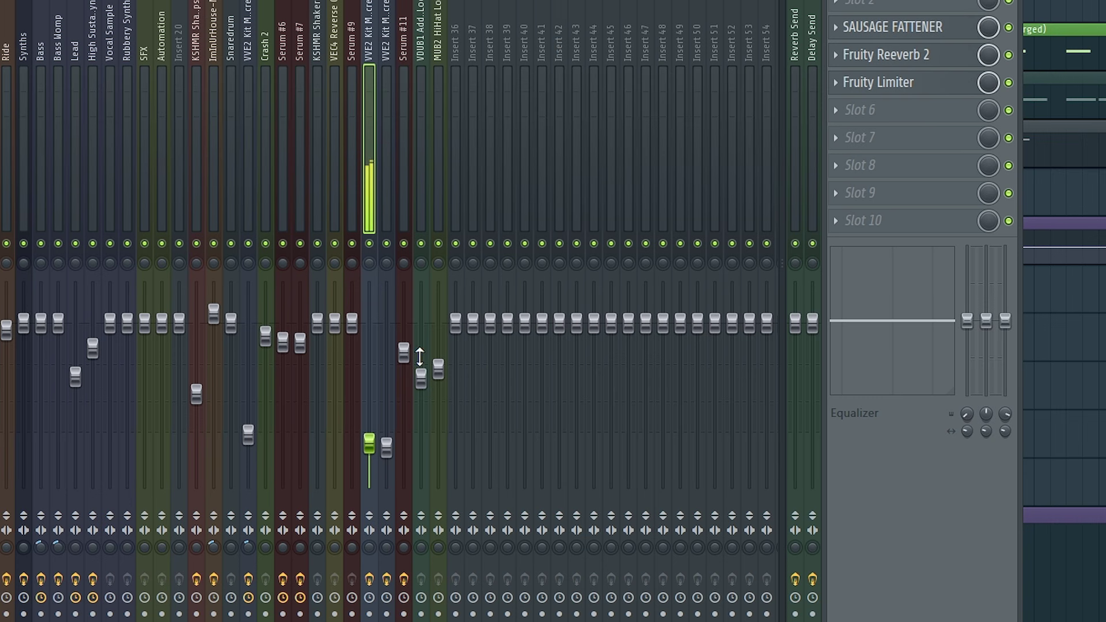
pyautogui.click(369, 580)
pyautogui.press('F9')
# Step: Open the channel rack and look through its percussion and Serum channels during playback
pyautogui.press('y')
pyautogui.moveTo(677, 276); pyautogui.dragTo(667, 380)
pyautogui.press('F6')
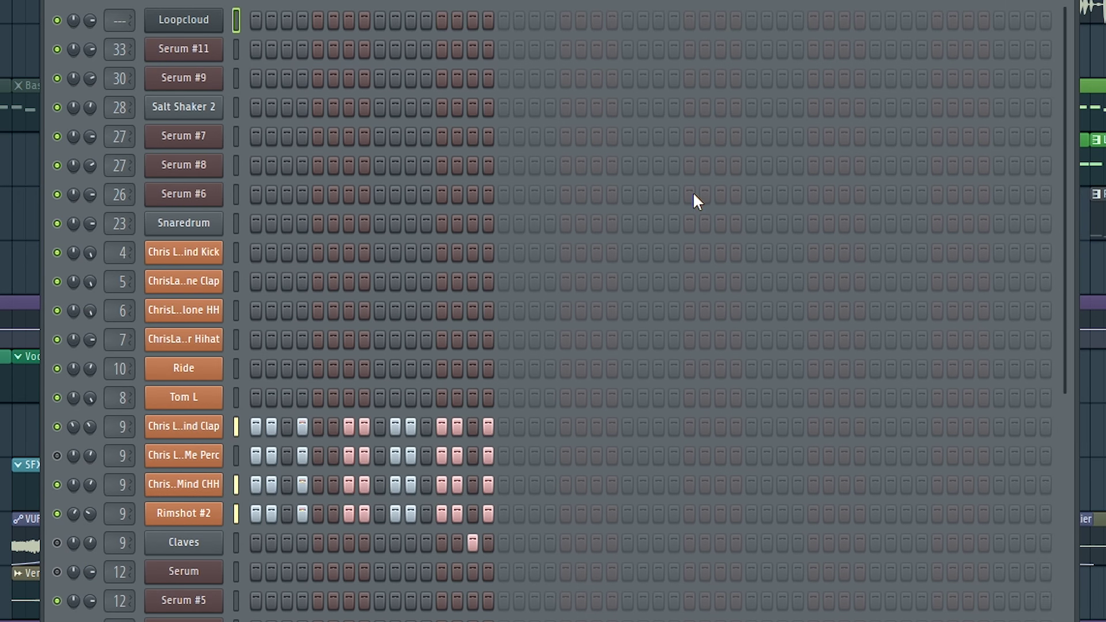
pyautogui.scroll(-5, 692, 190)
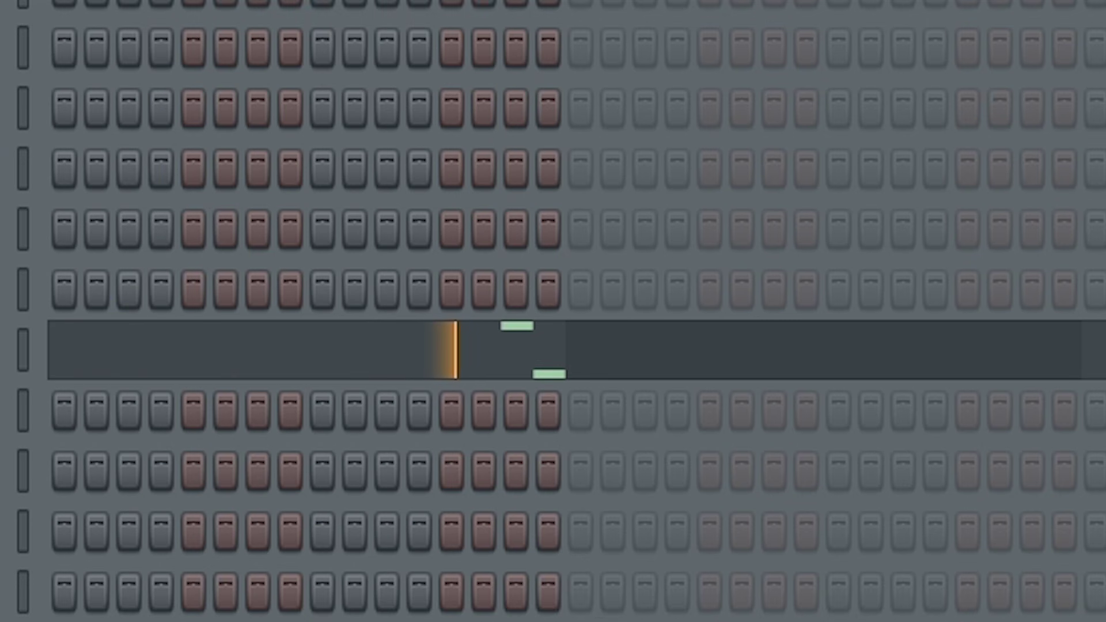